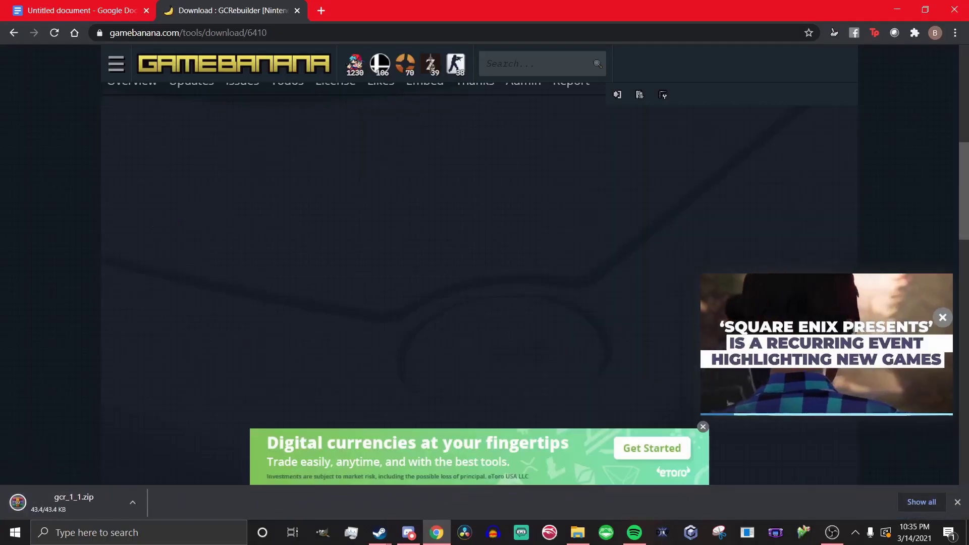
# Open the downloaded gcr_1_1.zip and choose the Desktop as the extraction destination for gcr.exe.
pyautogui.click(75, 502)
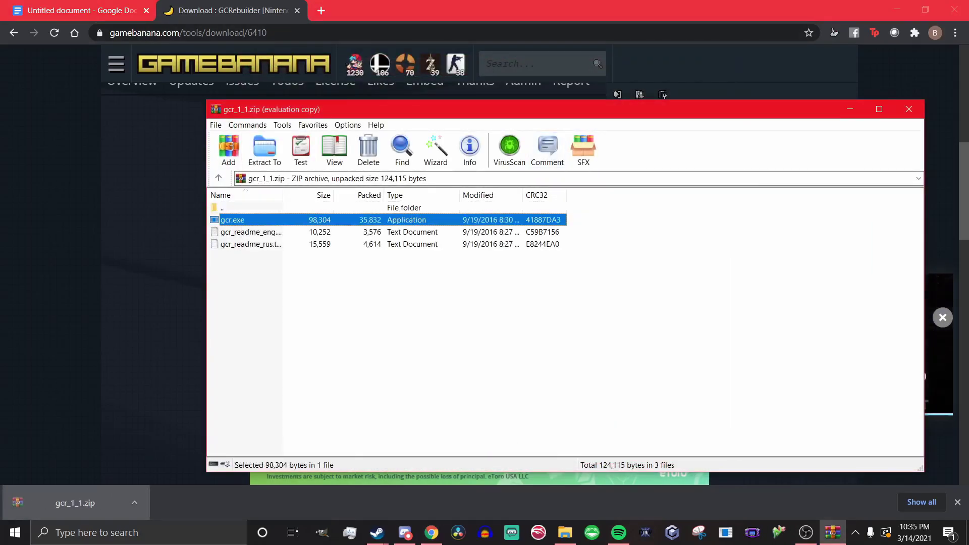
pyautogui.rightClick(300, 223)
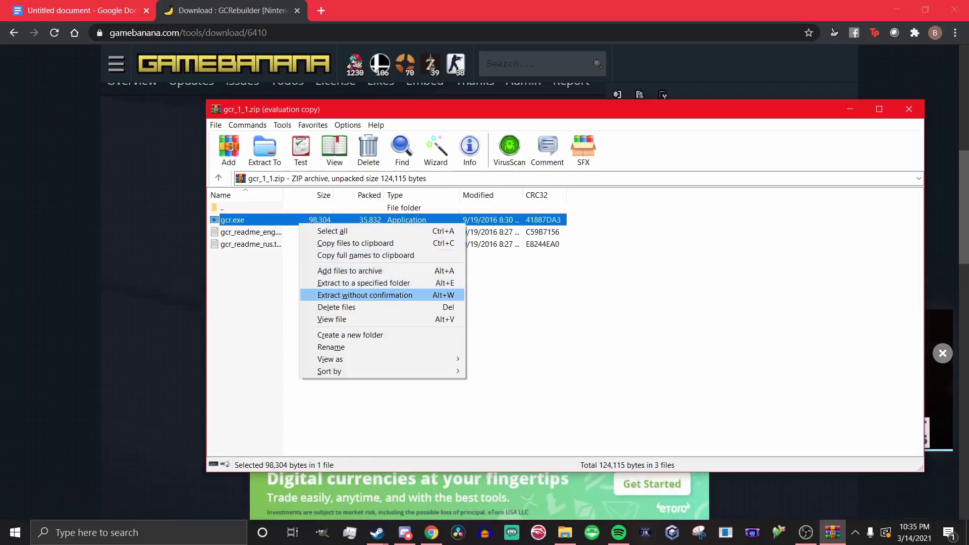
pyautogui.click(364, 283)
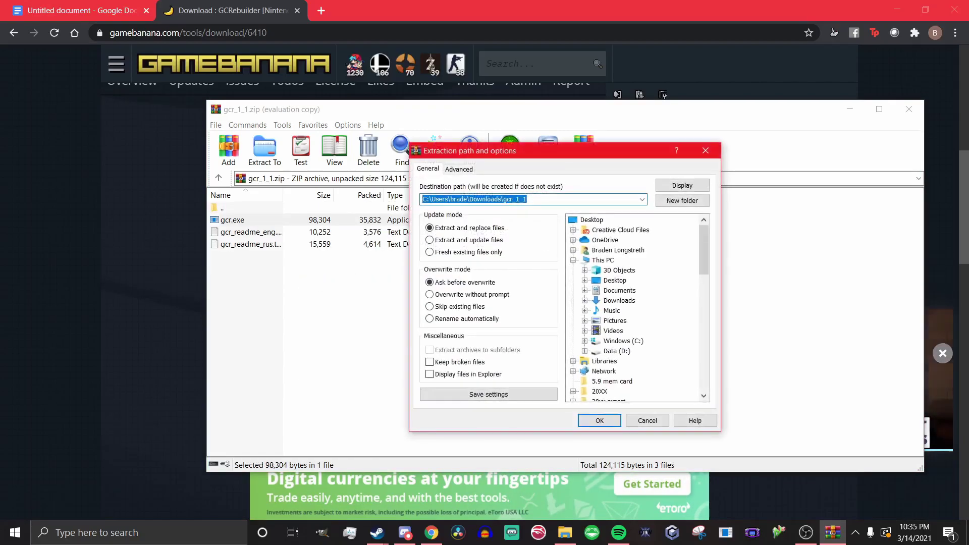
pyautogui.click(615, 280)
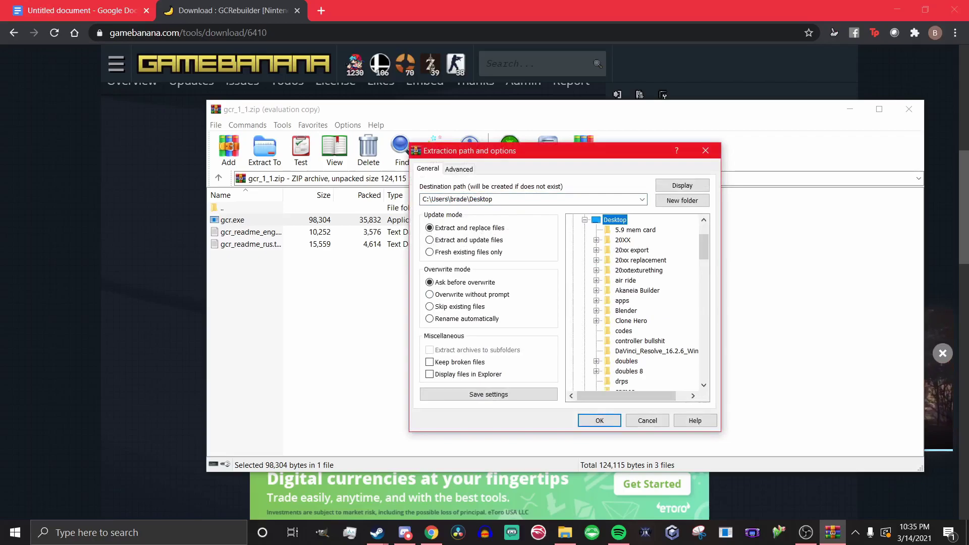
pyautogui.click(633, 250)
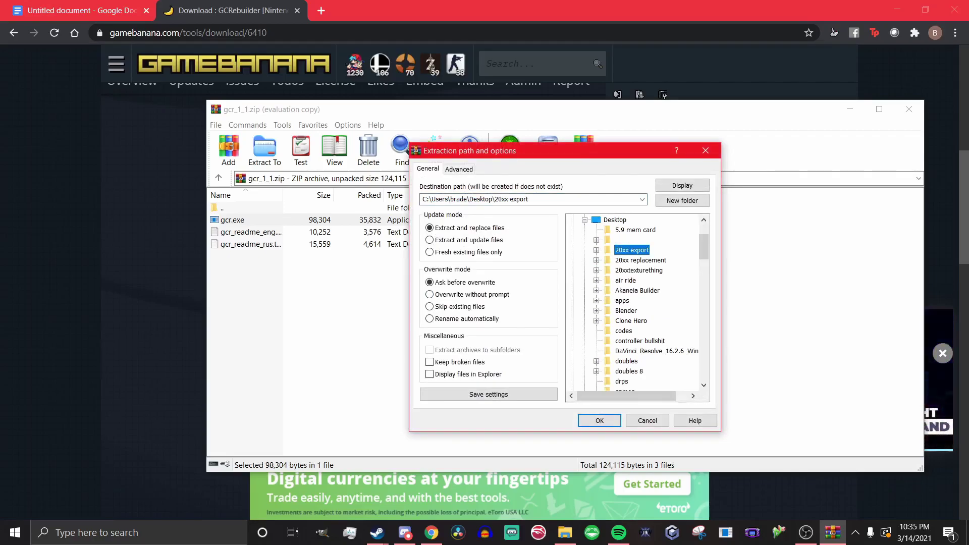
pyautogui.click(597, 241)
pyautogui.click(597, 240)
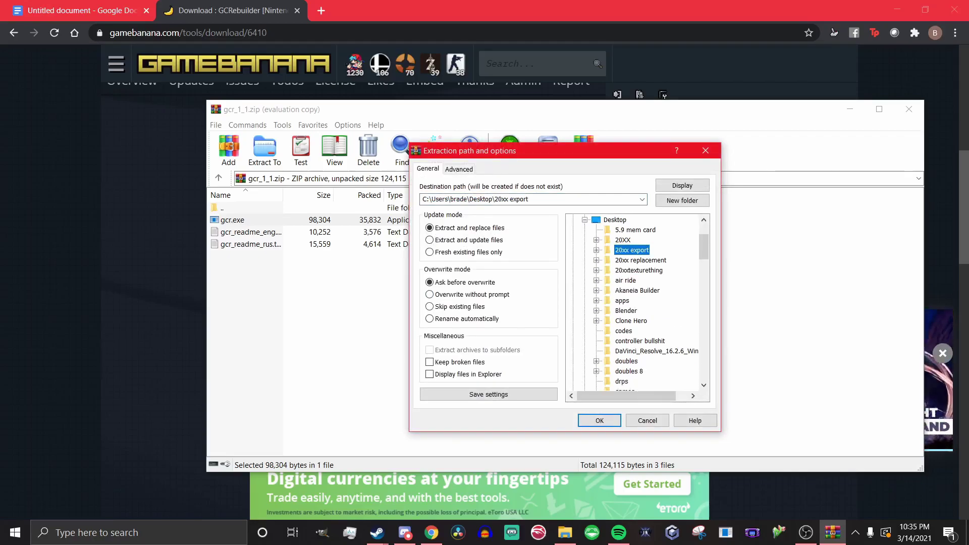
pyautogui.click(585, 221)
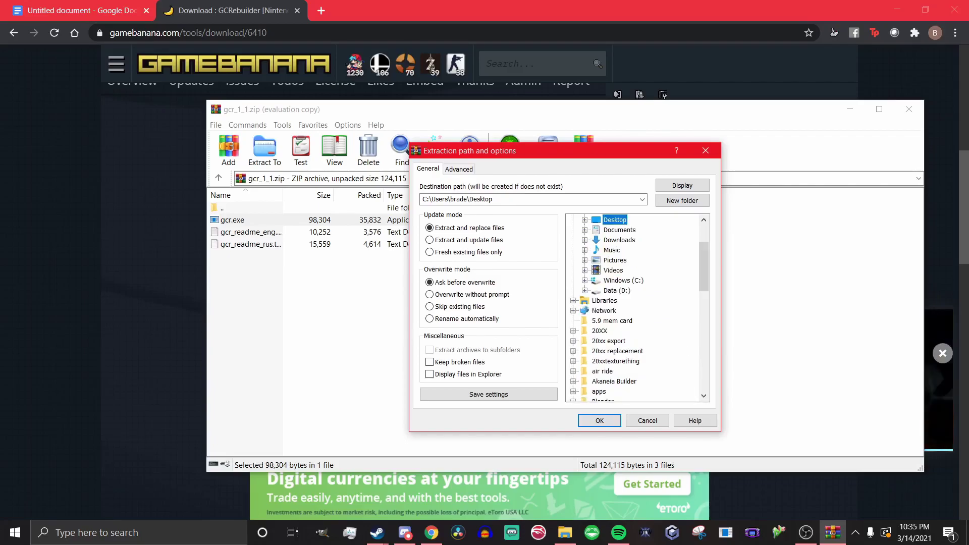
pyautogui.rightClick(616, 220)
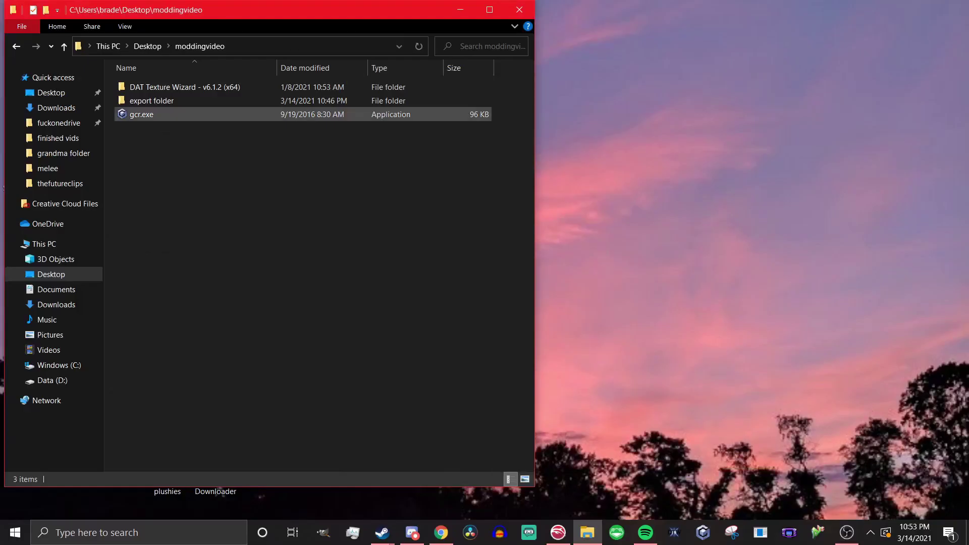
# Launch gcr.exe from the moddingvideo folder and open the Super Smash Bros. Melee (USA).iso image.
pyautogui.doubleClick(152, 114)
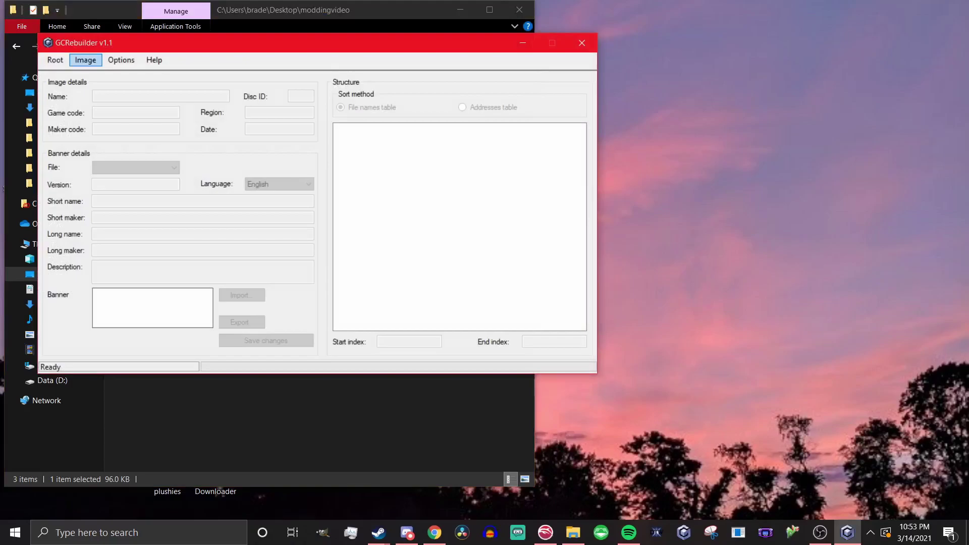
pyautogui.click(86, 59)
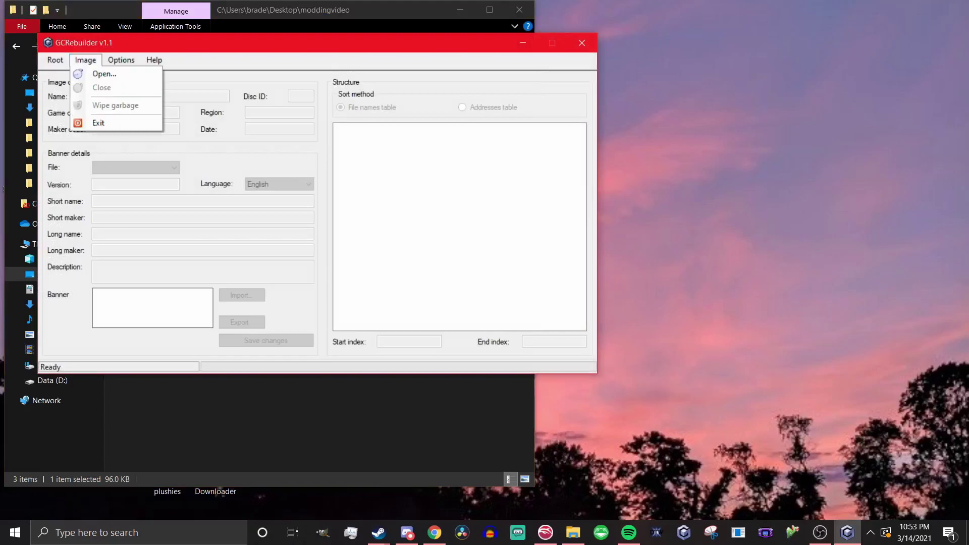
pyautogui.click(104, 74)
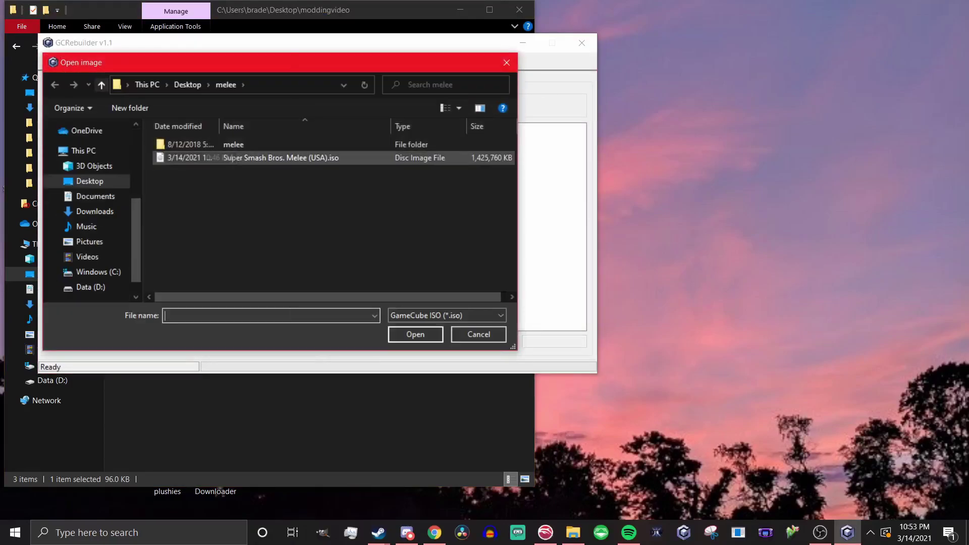
pyautogui.doubleClick(281, 157)
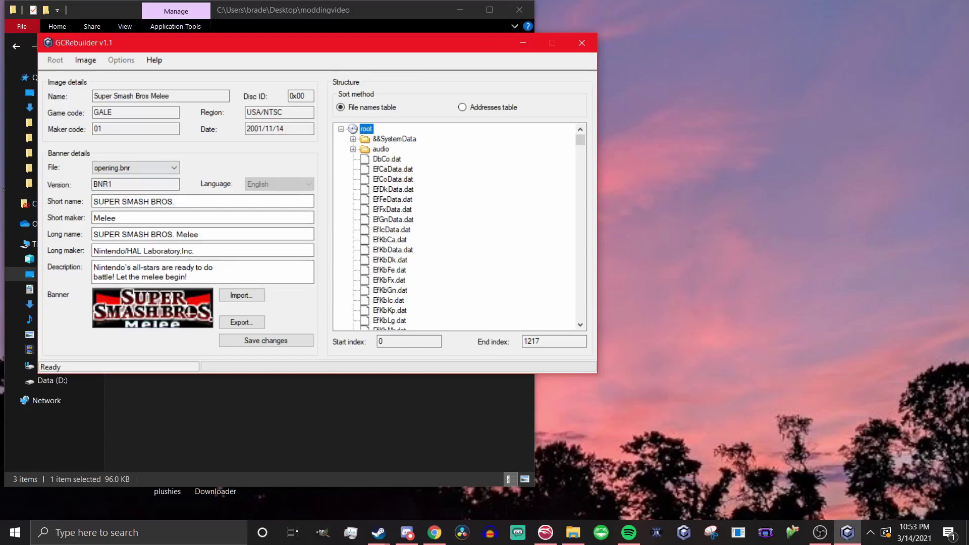
# Export the disc image's entire root, browsing to the moddingvideo folder for the export location.
pyautogui.rightClick(366, 129)
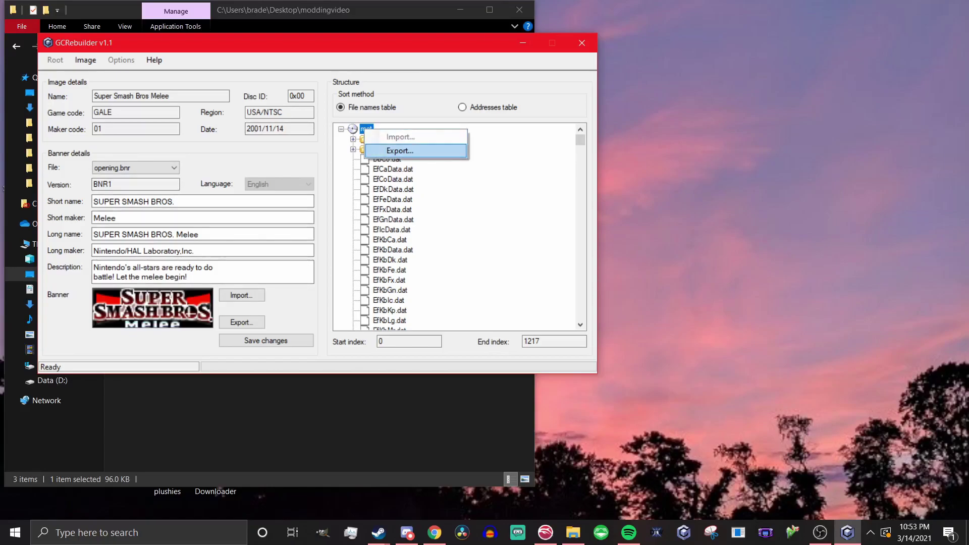
pyautogui.click(399, 150)
pyautogui.scroll(-5, 445, 293)
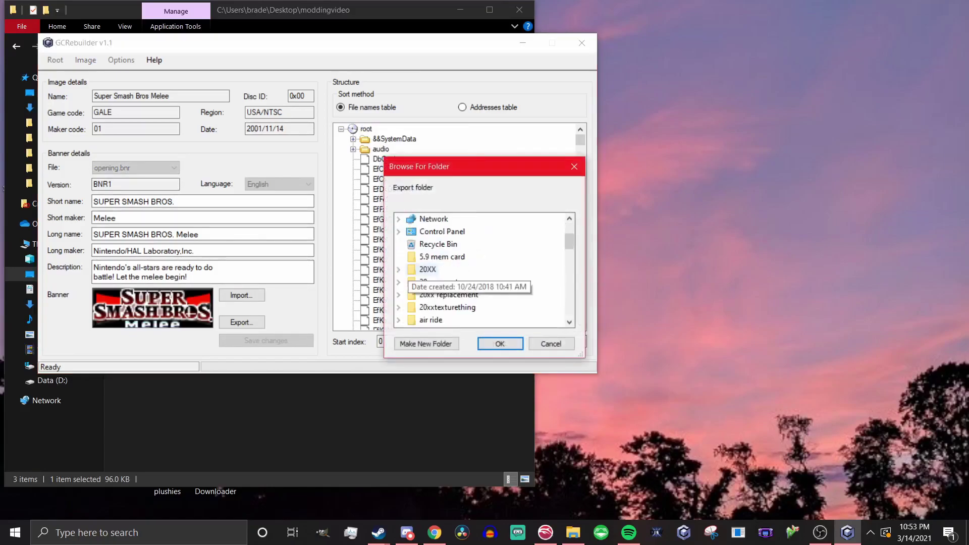
pyautogui.scroll(-6, 444, 293)
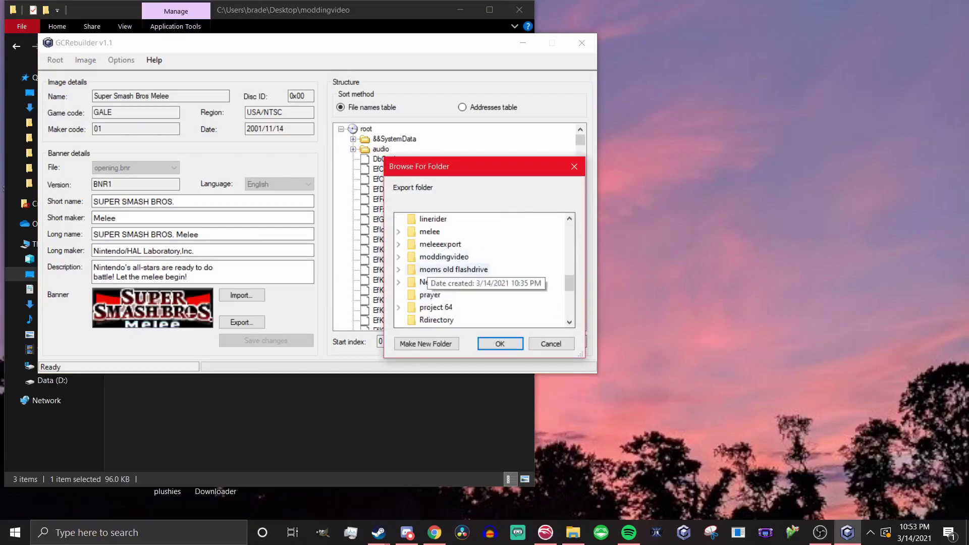
pyautogui.click(444, 257)
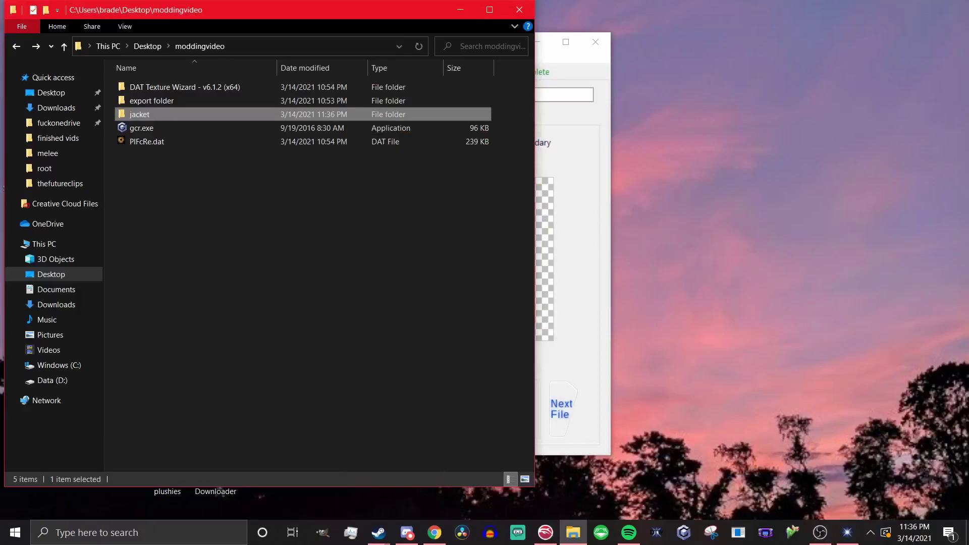
# Switch to DAT Texture Wizard and export the red textures at 0x30CE0, 0x314E0 and 0x318E0 into moddingvideo's jacket folder.
pyautogui.hotkey('alt', 'Tab')
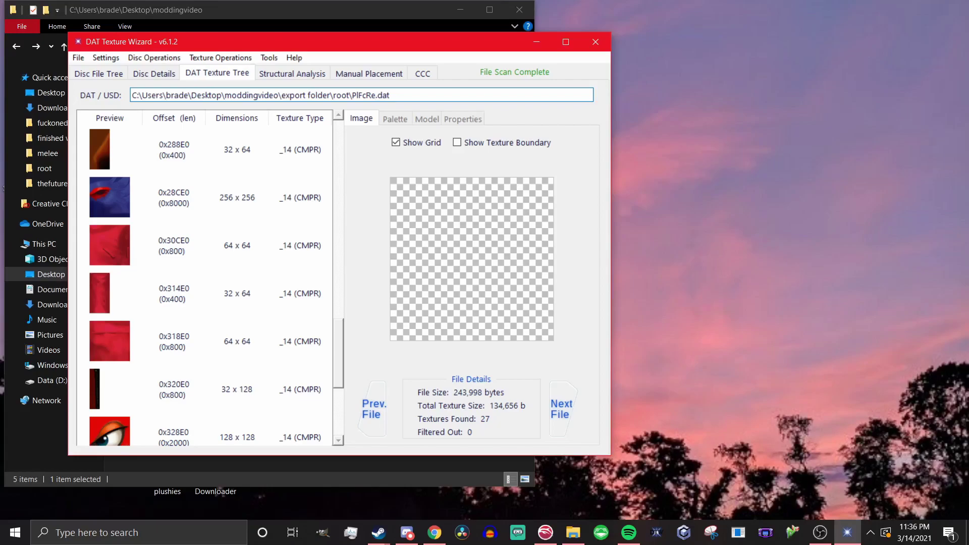
pyautogui.click(133, 245)
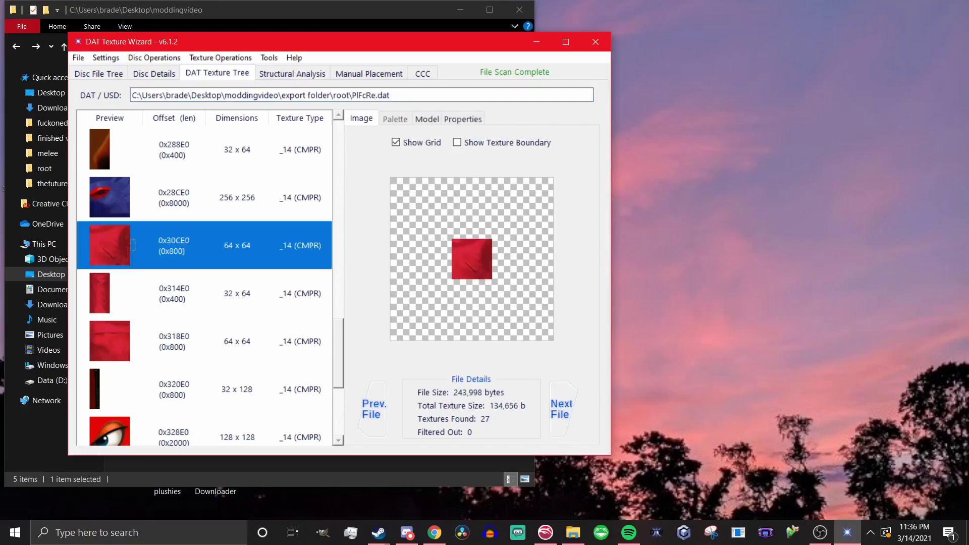
pyautogui.hotkey('shift', 'Down')
pyautogui.hotkey('shift', 'Down')
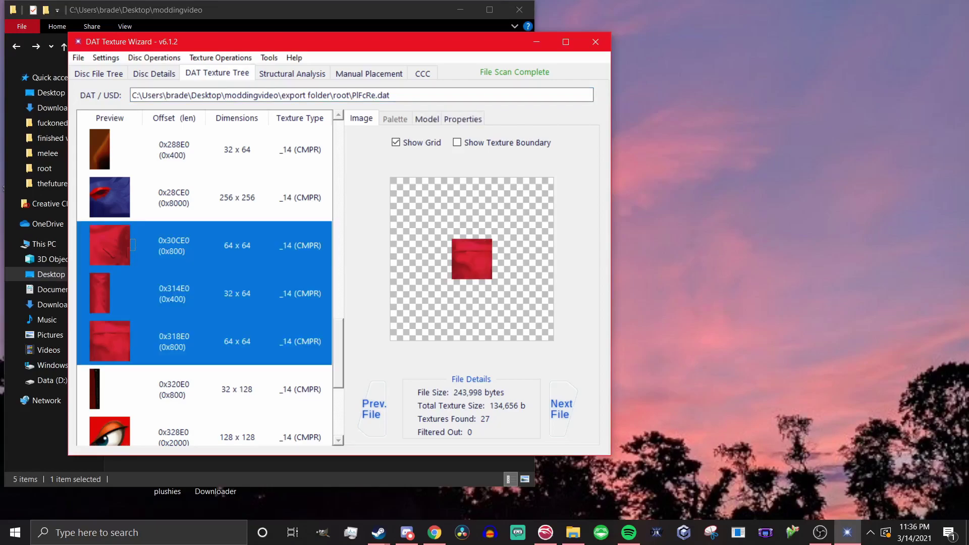
pyautogui.keyDown('ctrl'); pyautogui.click(174, 150); pyautogui.keyUp('ctrl')
pyautogui.keyDown('ctrl'); pyautogui.click(175, 198); pyautogui.keyUp('ctrl')
pyautogui.keyDown('ctrl'); pyautogui.click(174, 150); pyautogui.keyUp('ctrl')
pyautogui.keyDown('ctrl'); pyautogui.click(174, 198); pyautogui.keyUp('ctrl')
pyautogui.keyDown('ctrl'); pyautogui.click(174, 150); pyautogui.keyUp('ctrl')
pyautogui.keyDown('ctrl'); pyautogui.click(174, 149); pyautogui.keyUp('ctrl')
pyautogui.rightClick(183, 321)
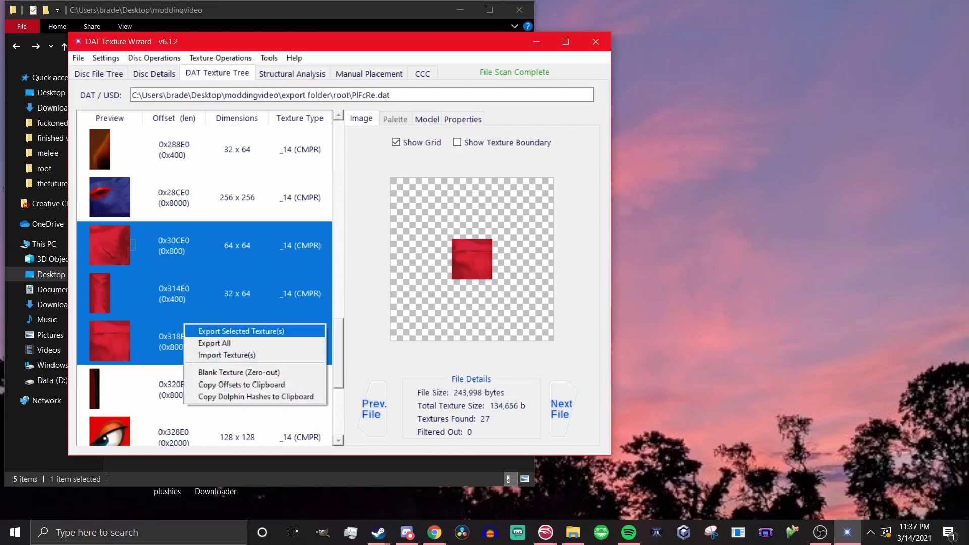
pyautogui.click(247, 331)
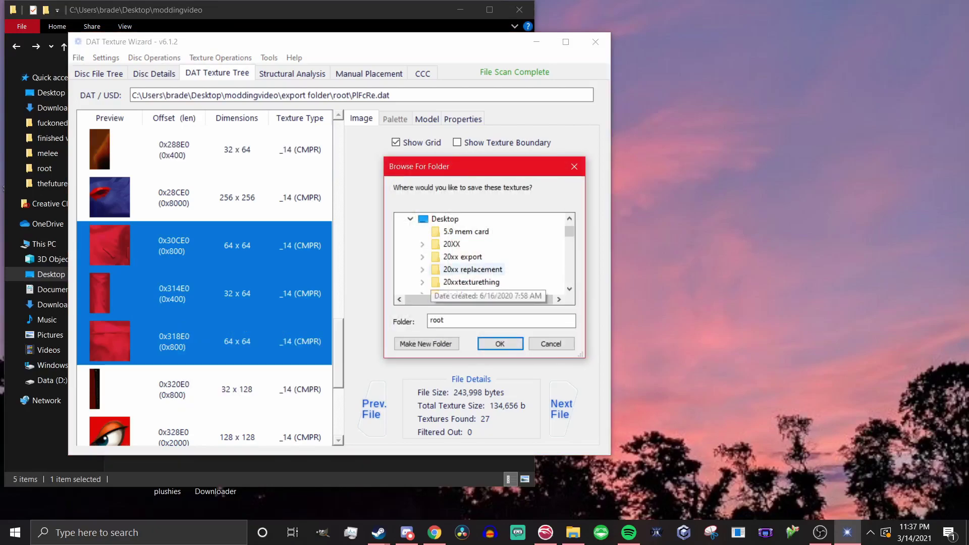
pyautogui.scroll(-1, 451, 284)
pyautogui.scroll(-5, 451, 284)
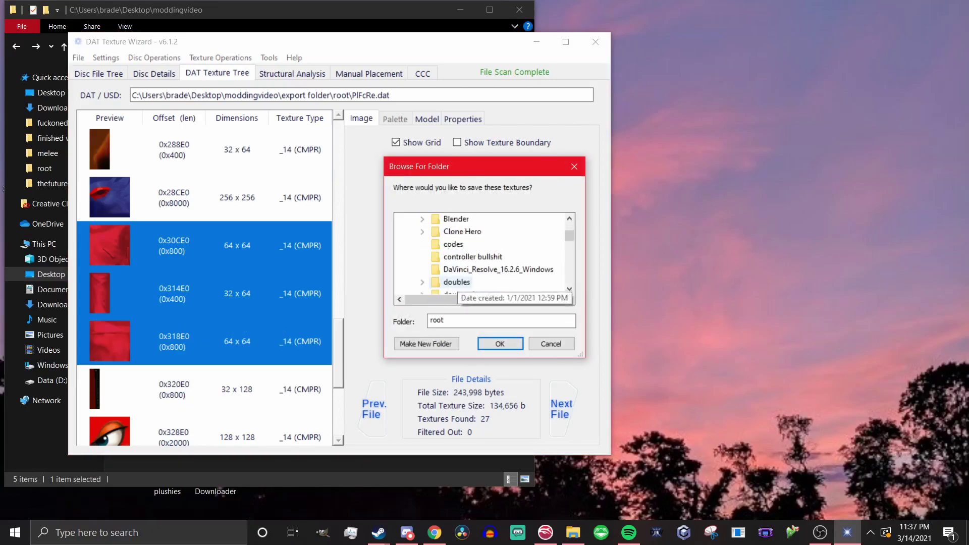
pyautogui.scroll(-4, 451, 284)
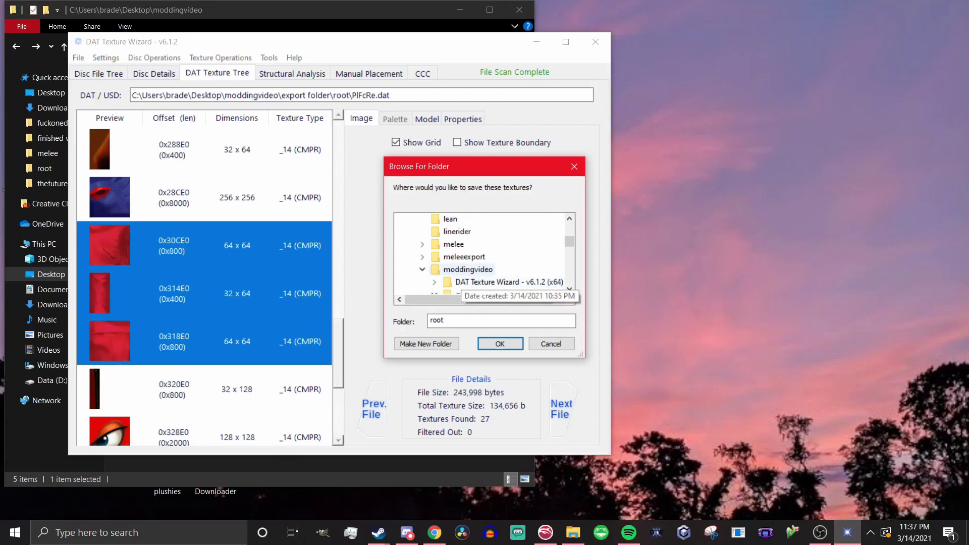
pyautogui.scroll(-1, 451, 284)
# In Paint, handwrite "my PASSION" in black beneath "Graphic design is" on the canvas.
pyautogui.moveTo(162, 249)
pyautogui.mouseDown()
pyautogui.moveTo(165, 271)
pyautogui.moveTo(199, 248)
pyautogui.moveTo(190, 304)
pyautogui.moveTo(174, 298)
pyautogui.moveTo(181, 388)
pyautogui.mouseUp()
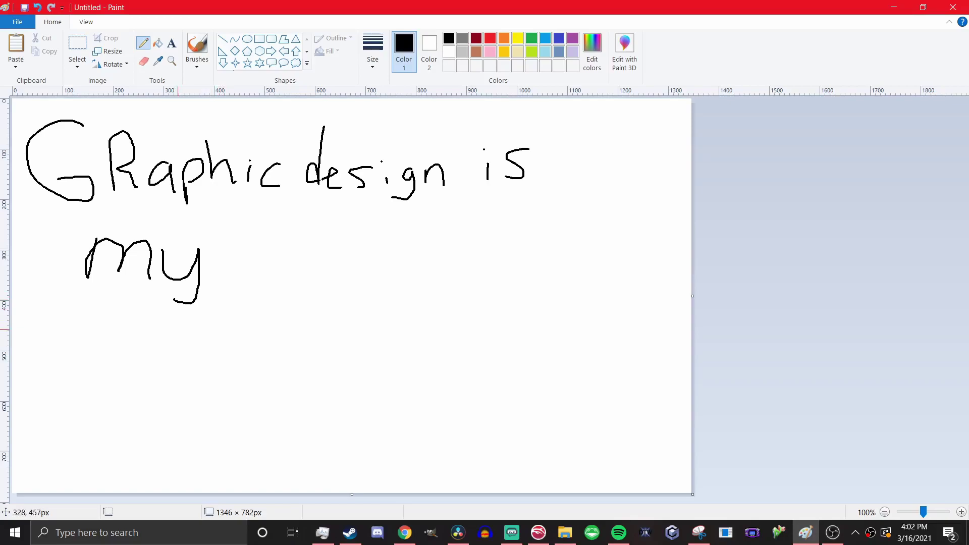
pyautogui.moveTo(177, 331)
pyautogui.mouseDown()
pyautogui.moveTo(204, 352)
pyautogui.moveTo(180, 372)
pyautogui.moveTo(225, 344)
pyautogui.moveTo(242, 378)
pyautogui.moveTo(242, 365)
pyautogui.moveTo(272, 371)
pyautogui.moveTo(258, 344)
pyautogui.moveTo(272, 319)
pyautogui.mouseUp()
pyautogui.moveTo(292, 374)
pyautogui.mouseDown()
pyautogui.moveTo(295, 337)
pyautogui.moveTo(309, 316)
pyautogui.moveTo(347, 313)
pyautogui.moveTo(351, 373)
pyautogui.moveTo(340, 375)
pyautogui.moveTo(373, 370)
pyautogui.mouseUp()
pyautogui.moveTo(394, 316)
pyautogui.mouseDown()
pyautogui.moveTo(410, 364)
pyautogui.moveTo(392, 316)
pyautogui.mouseUp()
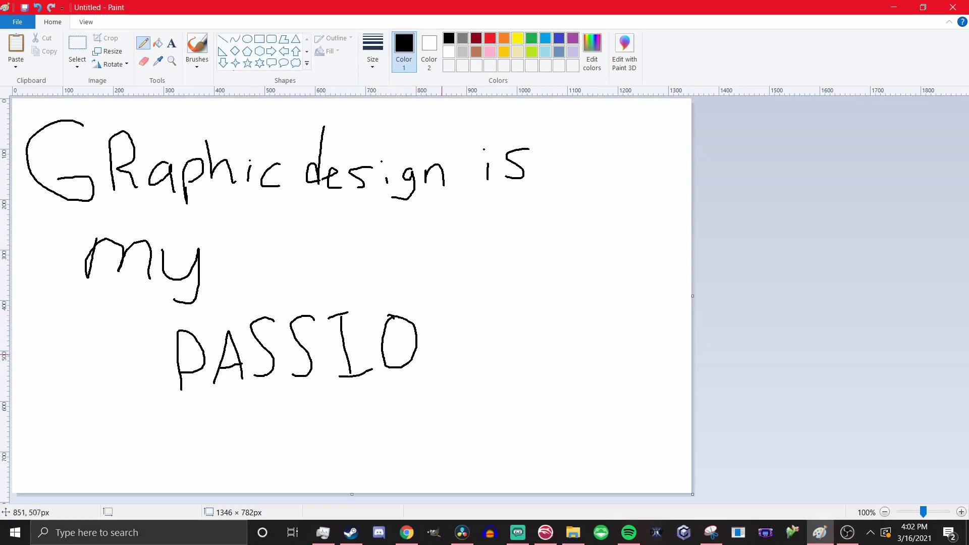
pyautogui.moveTo(439, 362)
pyautogui.mouseDown()
pyautogui.moveTo(439, 324)
pyautogui.moveTo(485, 337)
pyautogui.moveTo(491, 312)
pyautogui.mouseUp()
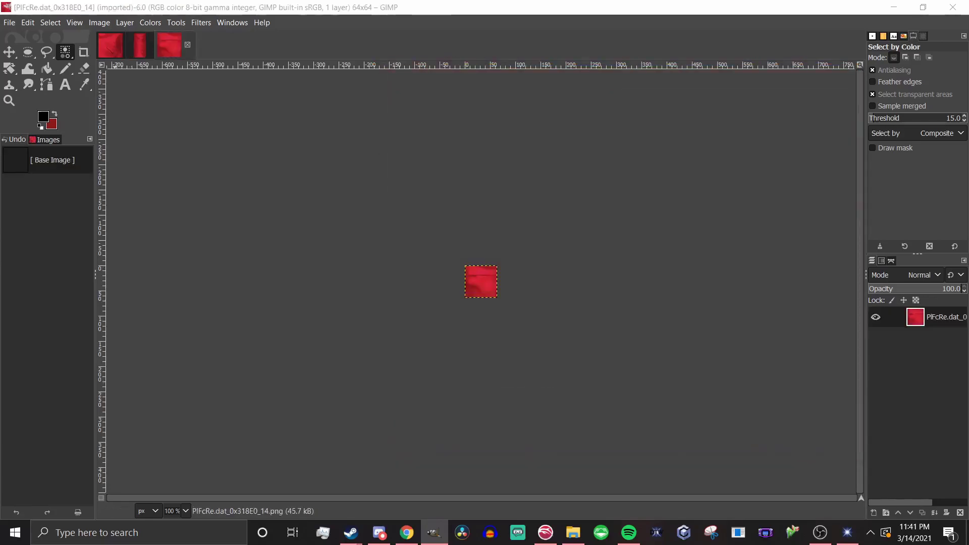
# In GIMP, apply Rotate Colors to PlFcRe.dat_0x30CE0_14.png with source range 318.11 to 48.11, shifting the destination range until the texture turns purple.
pyautogui.click(150, 22)
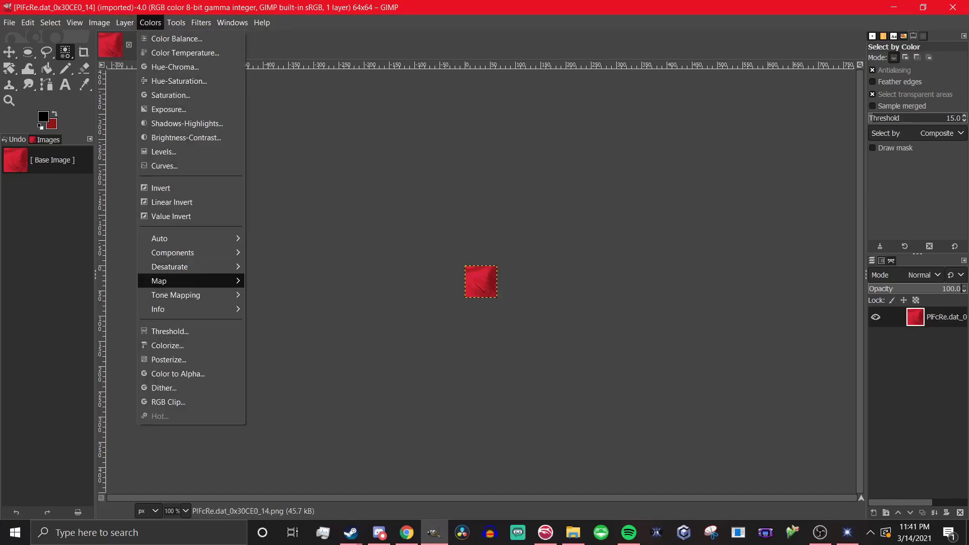
pyautogui.moveTo(192, 281)
pyautogui.click(282, 346)
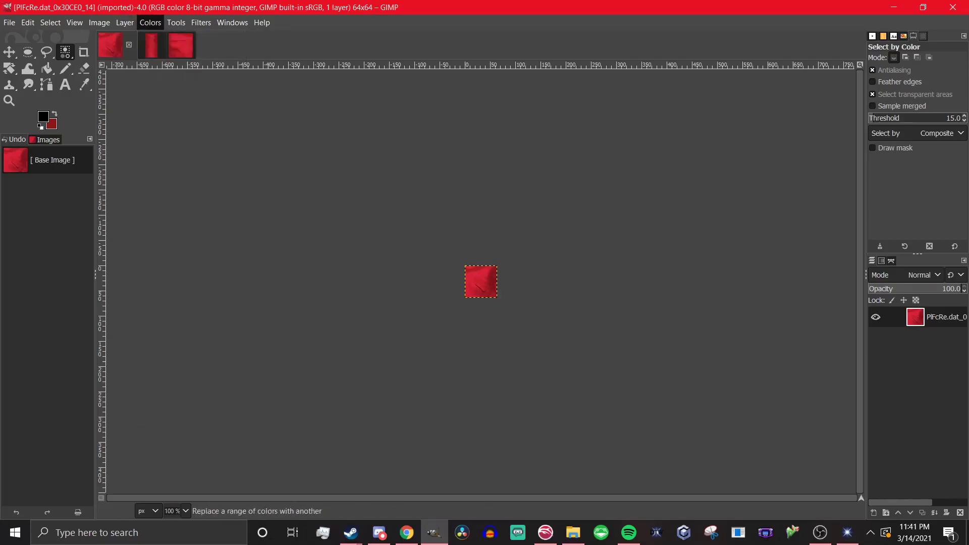
pyautogui.moveTo(326, 210); pyautogui.dragTo(331, 221)
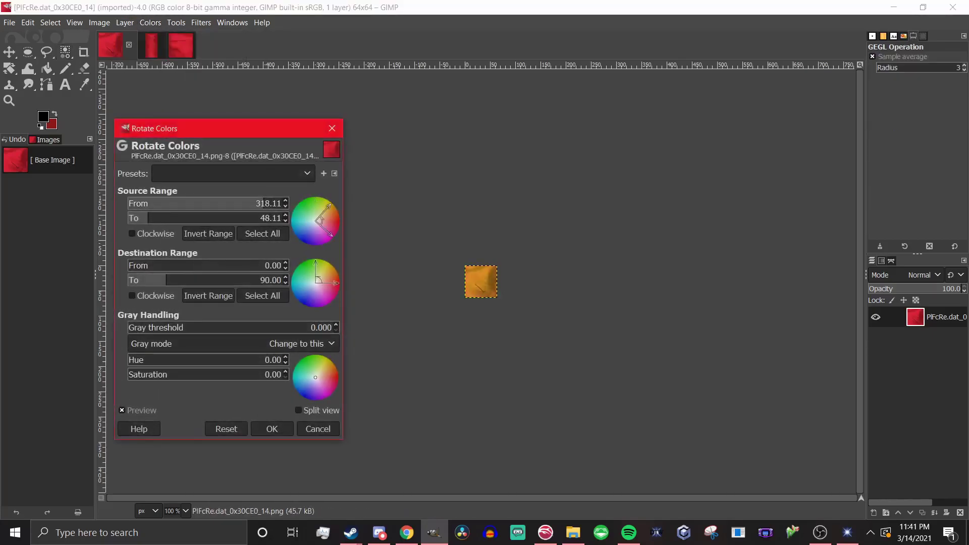
pyautogui.moveTo(326, 273); pyautogui.dragTo(323, 295)
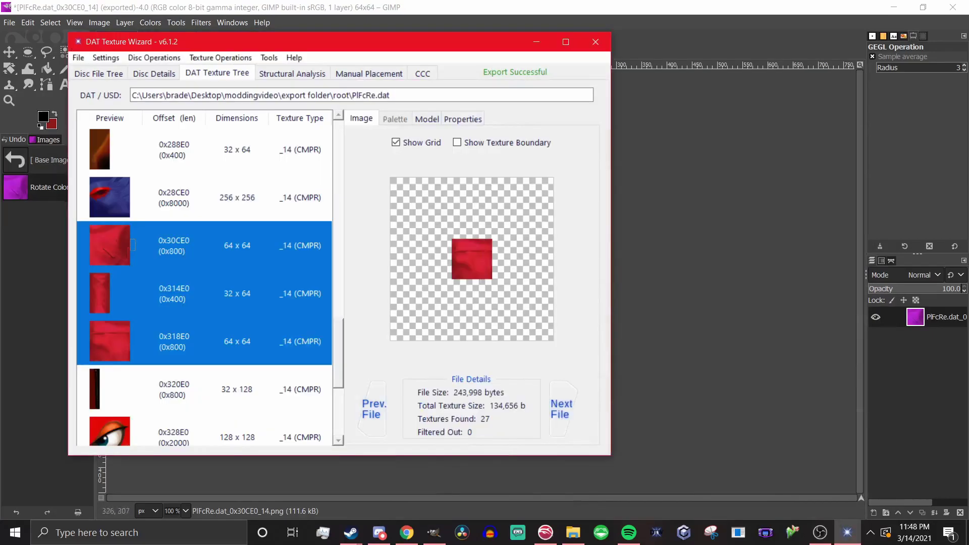
# In DAT Texture Wizard, replace the texture at 0x30CE0 by importing the recoloured PlFcRe.dat_0x30CE0_14.png from the jacket folder.
pyautogui.click(174, 246)
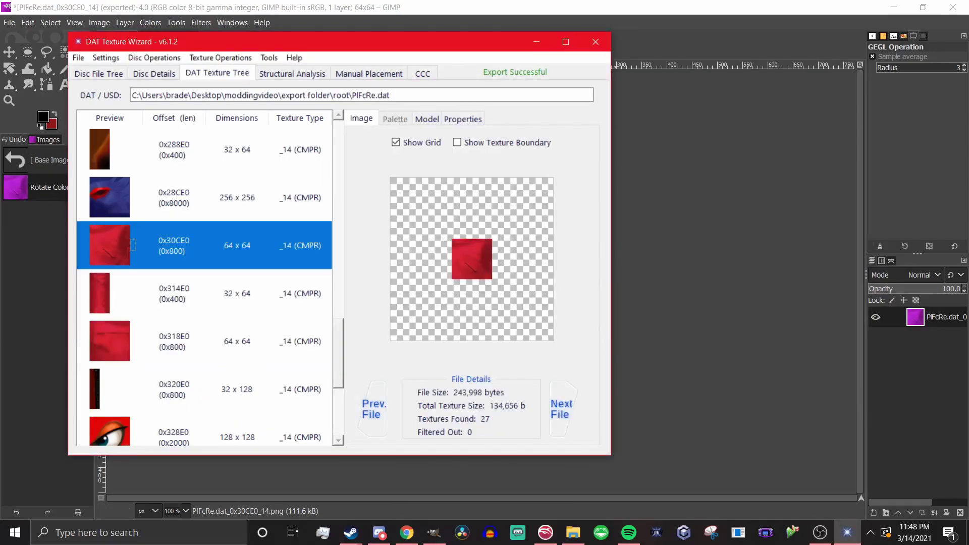
pyautogui.rightClick(254, 262)
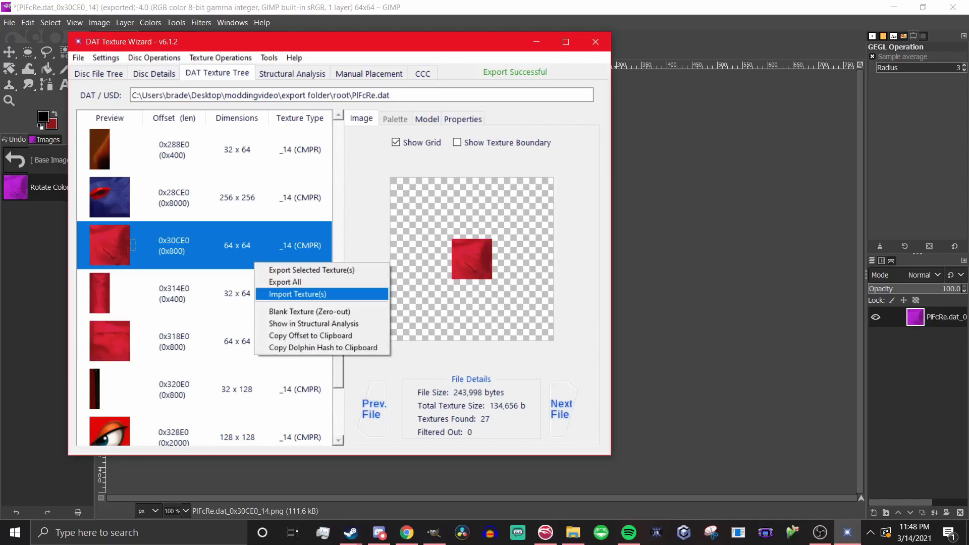
pyautogui.click(297, 294)
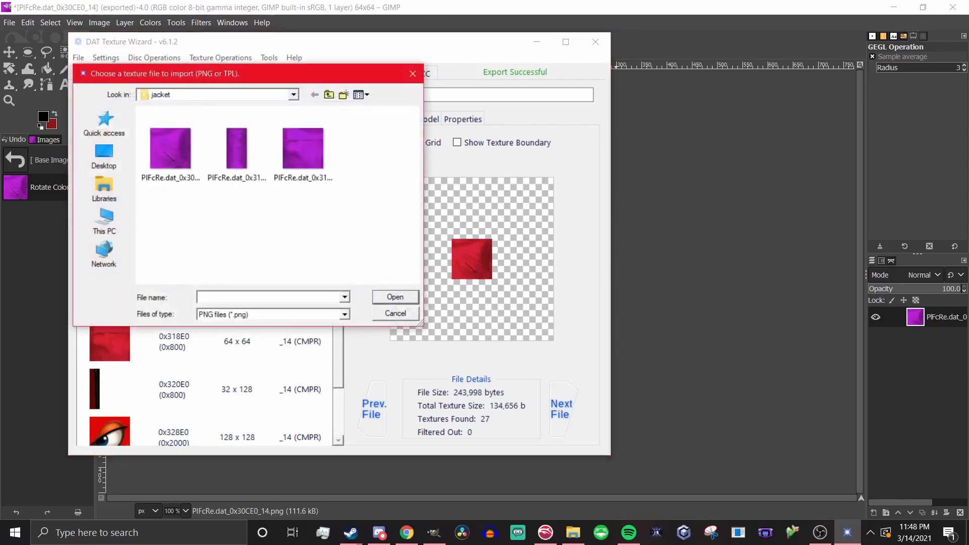
pyautogui.click(171, 149)
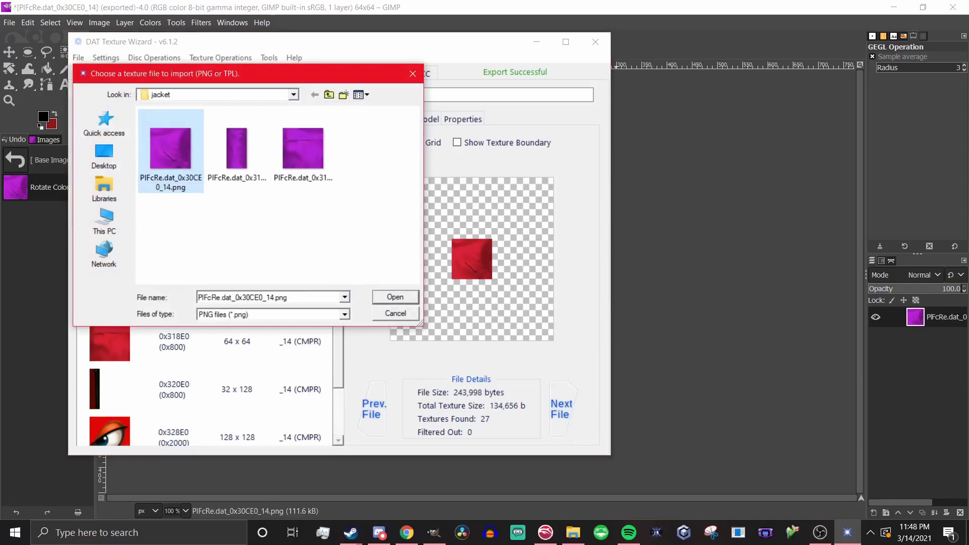
pyautogui.click(396, 297)
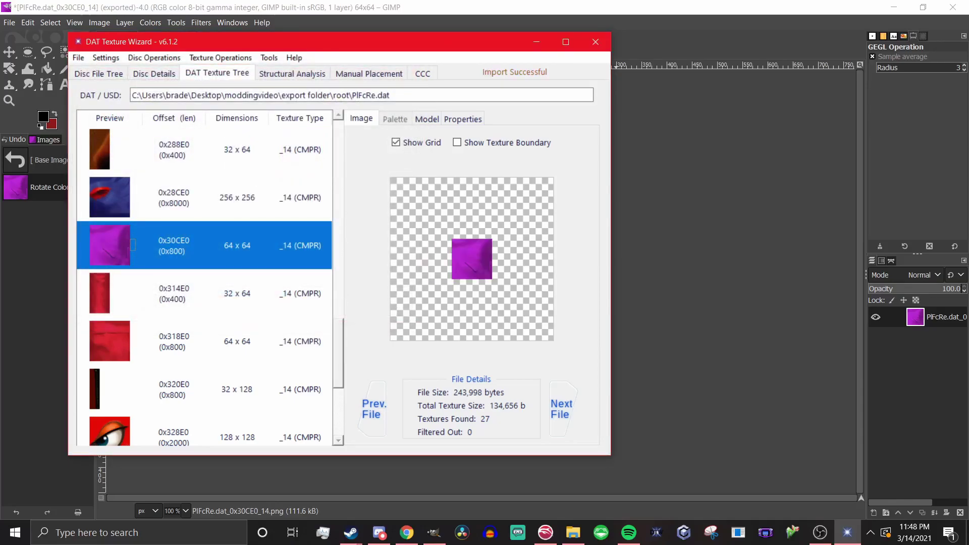
# Replace the textures at 0x314E0 and 0x318E0 by importing their matching purple PNG files from the jacket folder.
pyautogui.rightClick(236, 284)
pyautogui.click(268, 314)
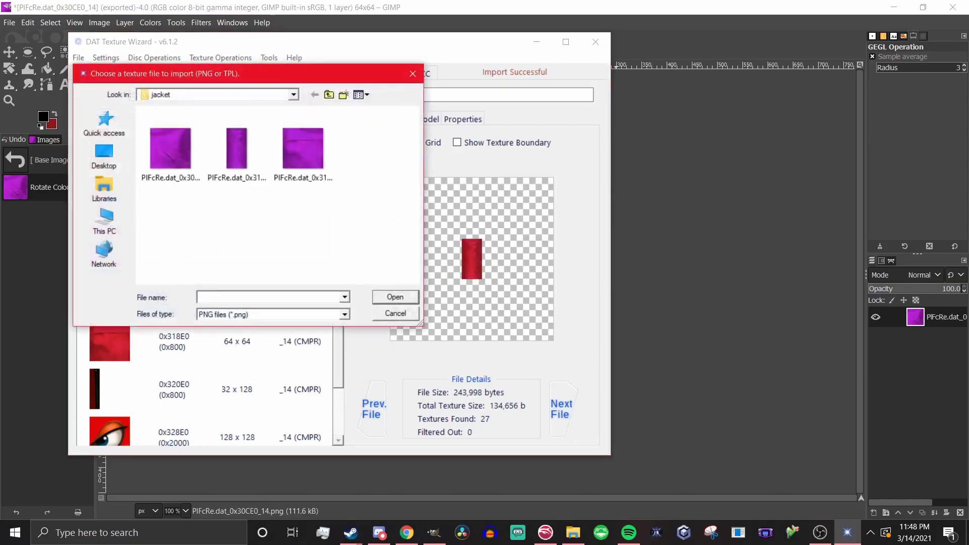
pyautogui.click(237, 149)
pyautogui.click(395, 298)
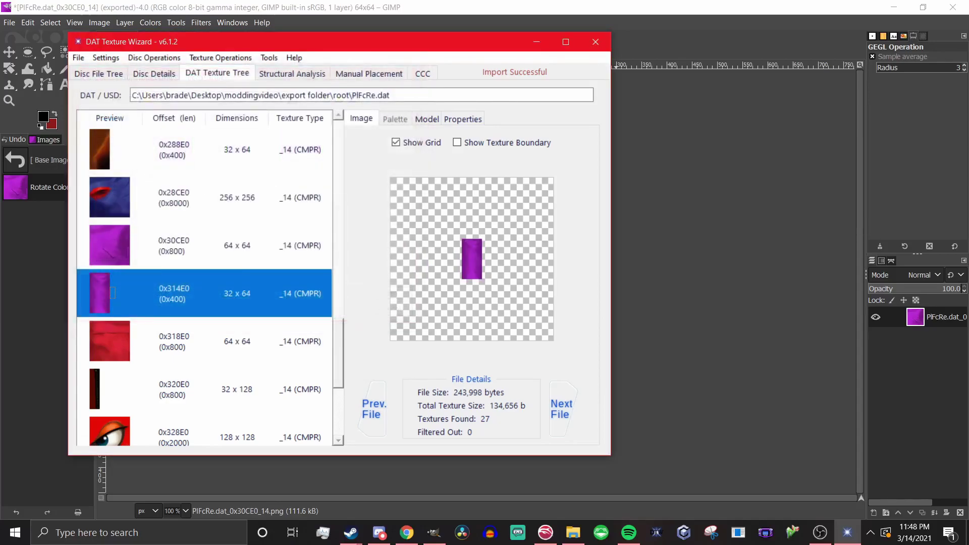
pyautogui.rightClick(240, 347)
pyautogui.click(272, 378)
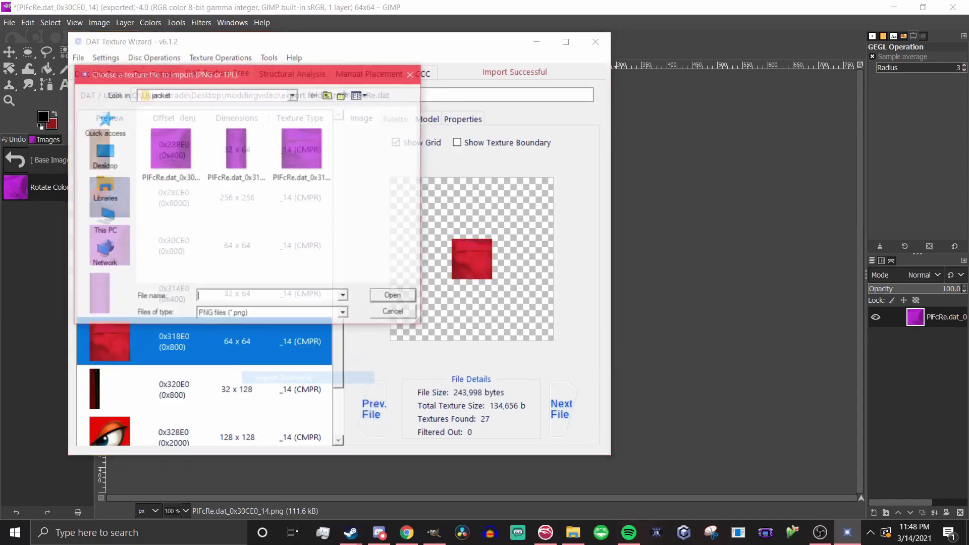
pyautogui.click(301, 149)
pyautogui.click(393, 295)
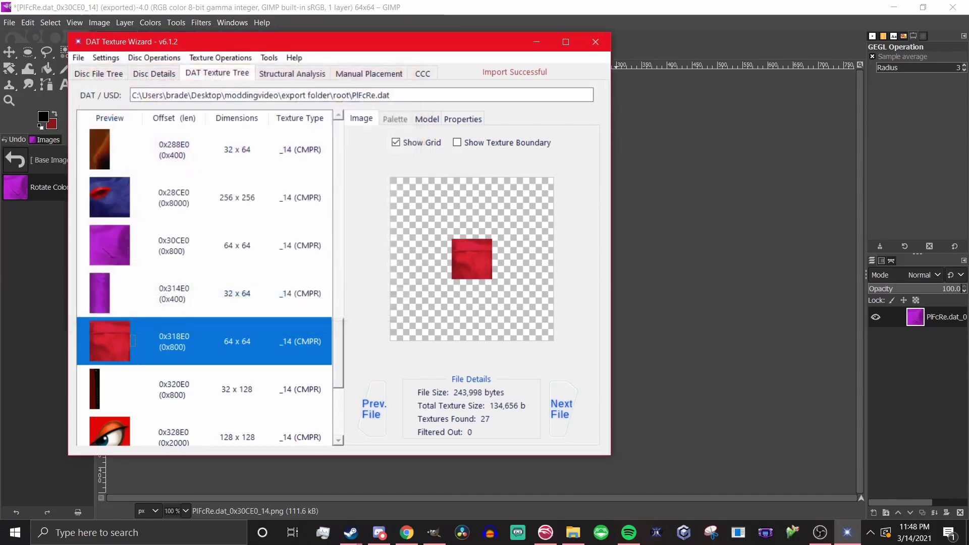
# Save a copy of the modified DAT file as PlFcRe.dat in the jacket folder.
pyautogui.click(78, 58)
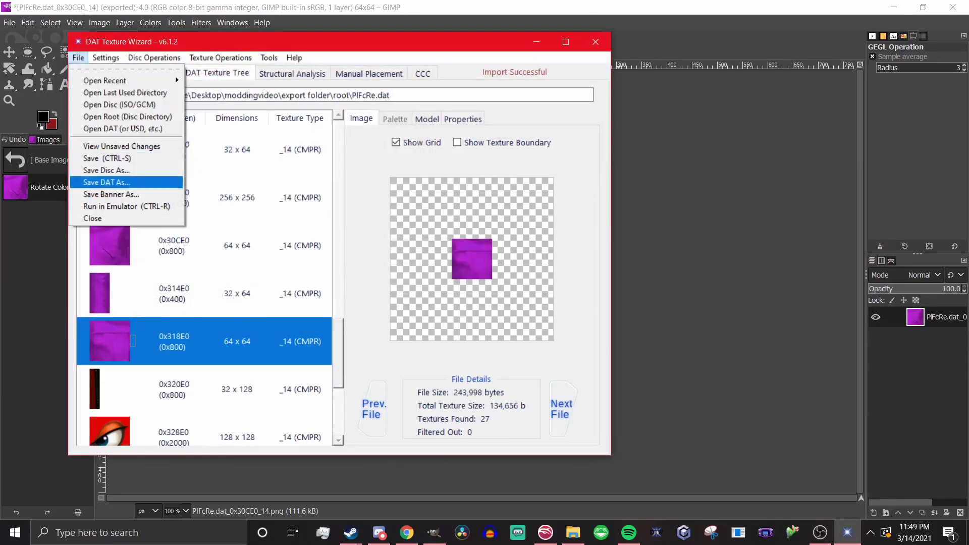
pyautogui.click(106, 182)
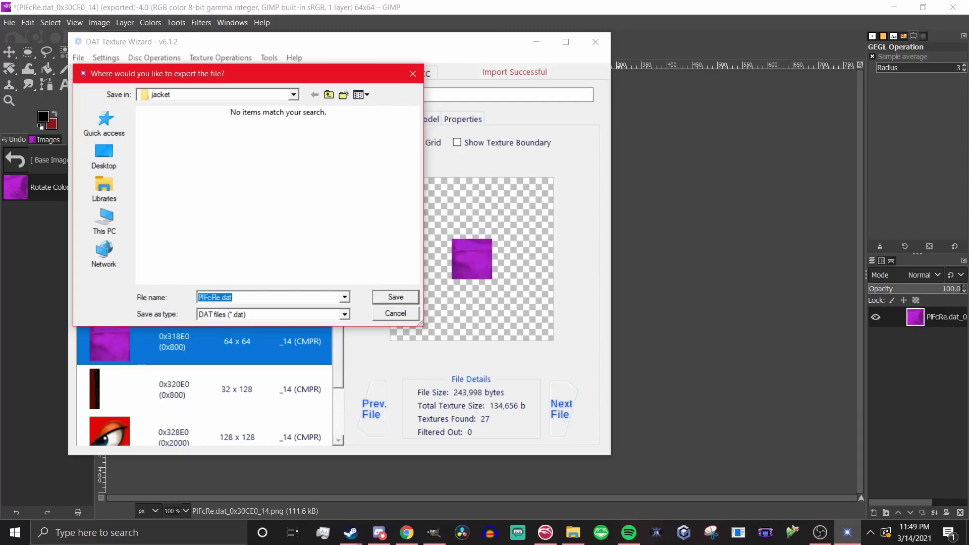
pyautogui.press('Return')
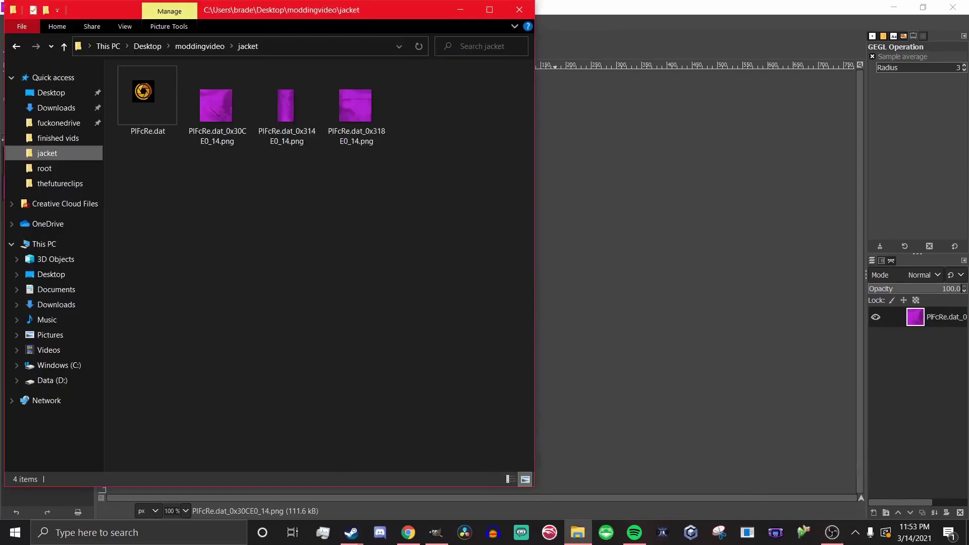
# In File Explorer, copy PlFcRe.dat from the jacket folder into moddingvideo's export folder\root, replacing the existing file.
pyautogui.click(151, 111)
pyautogui.rightClick(157, 114)
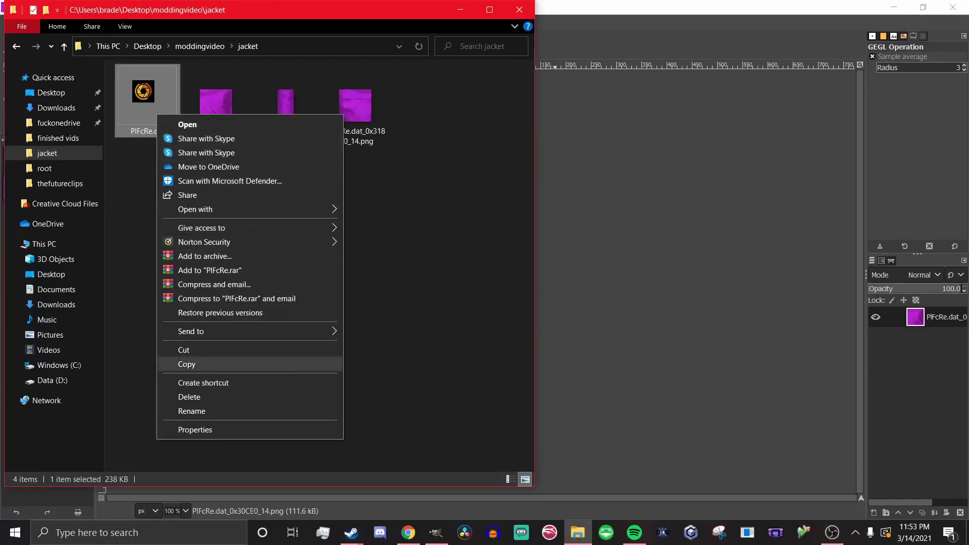
pyautogui.click(186, 364)
pyautogui.click(200, 47)
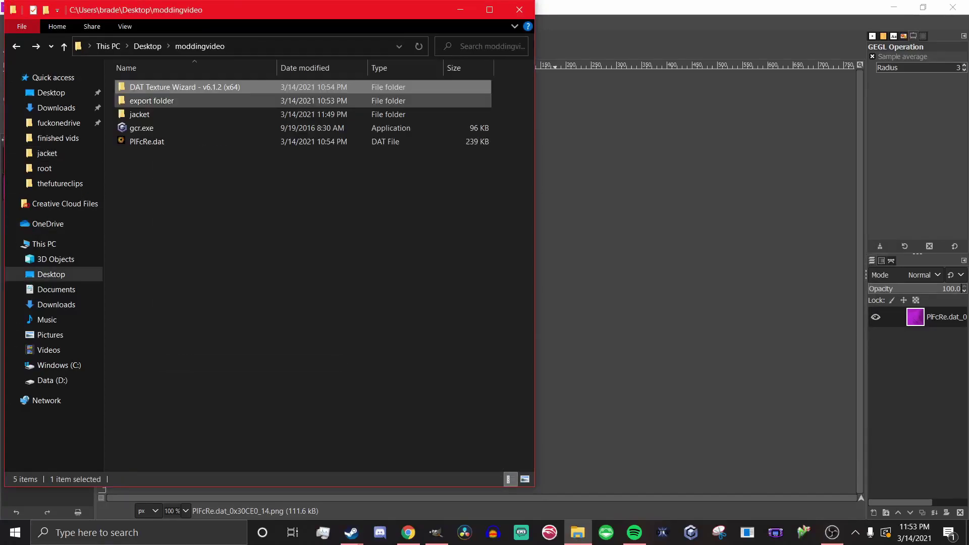
pyautogui.doubleClick(157, 101)
pyautogui.click(154, 102)
pyautogui.doubleClick(148, 101)
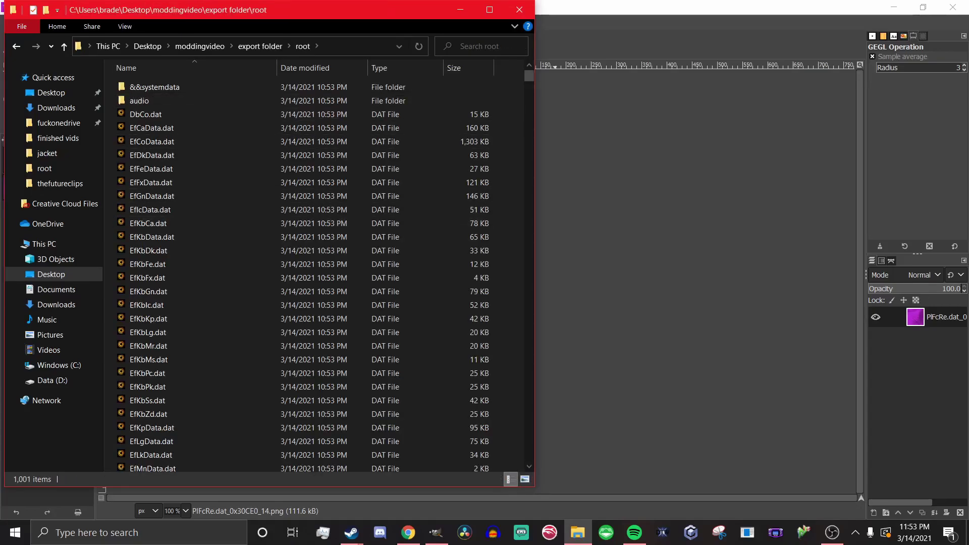
pyautogui.hotkey('ctrl', 'v')
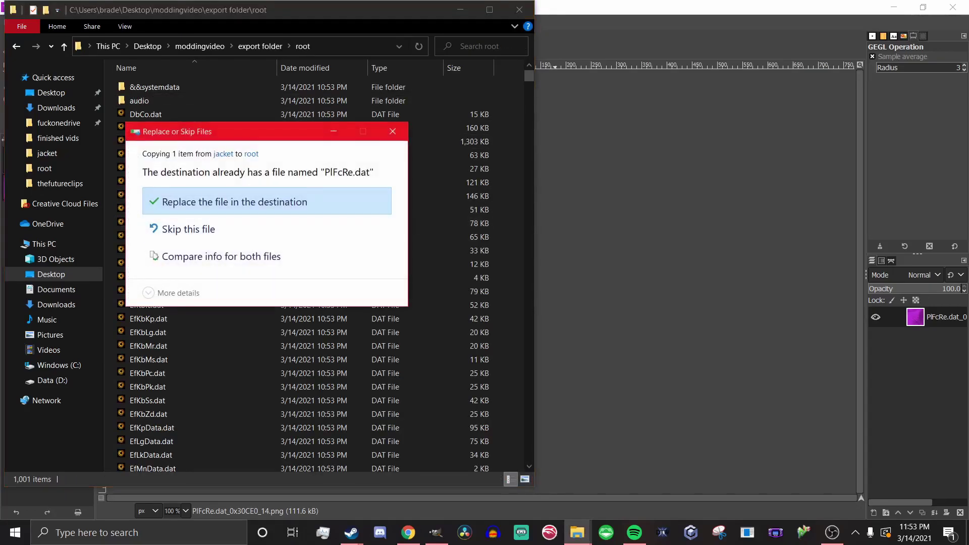
pyautogui.click(267, 202)
# Switch to GCRebuilder and open the extracted Melee root folder.
pyautogui.click(691, 533)
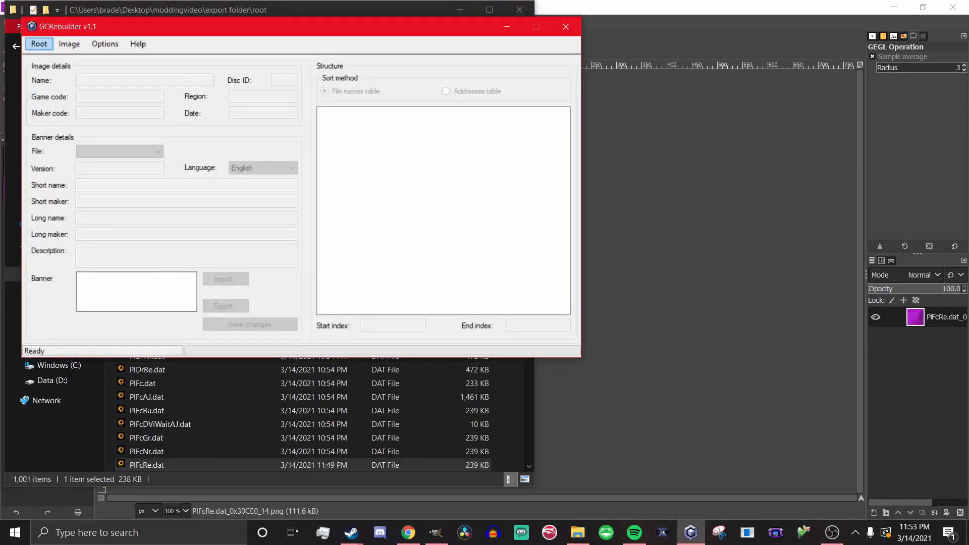
pyautogui.click(39, 44)
pyautogui.click(47, 58)
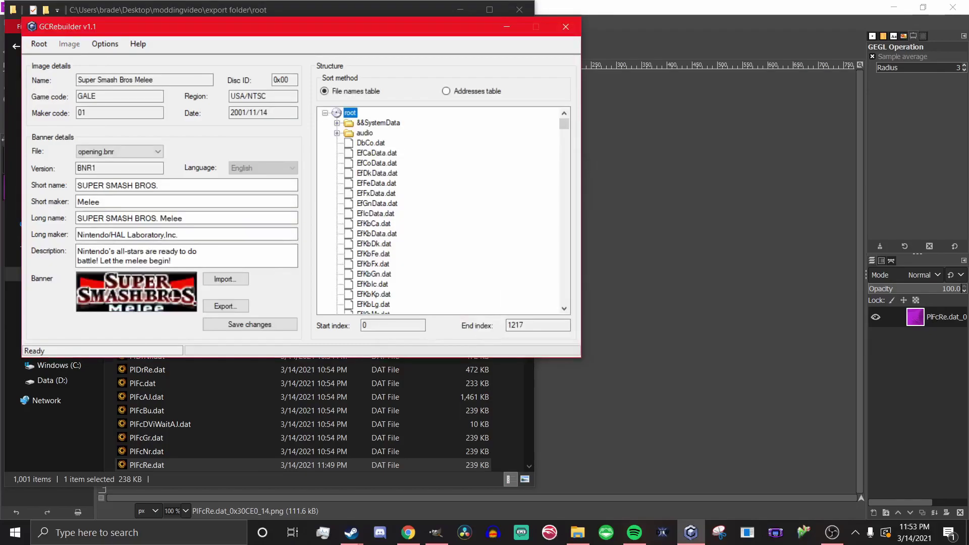
pyautogui.scroll(-1, 438, 211)
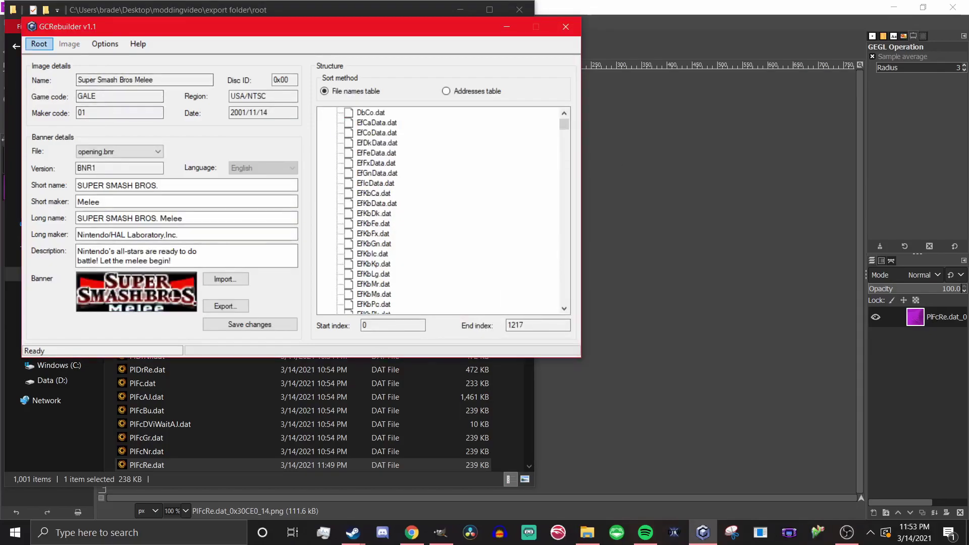
# Set the output image to Super Smash Bros. Melee (USA).iso in the Desktop's melee folder, agreeing to overwrite it.
pyautogui.click(39, 44)
pyautogui.click(58, 72)
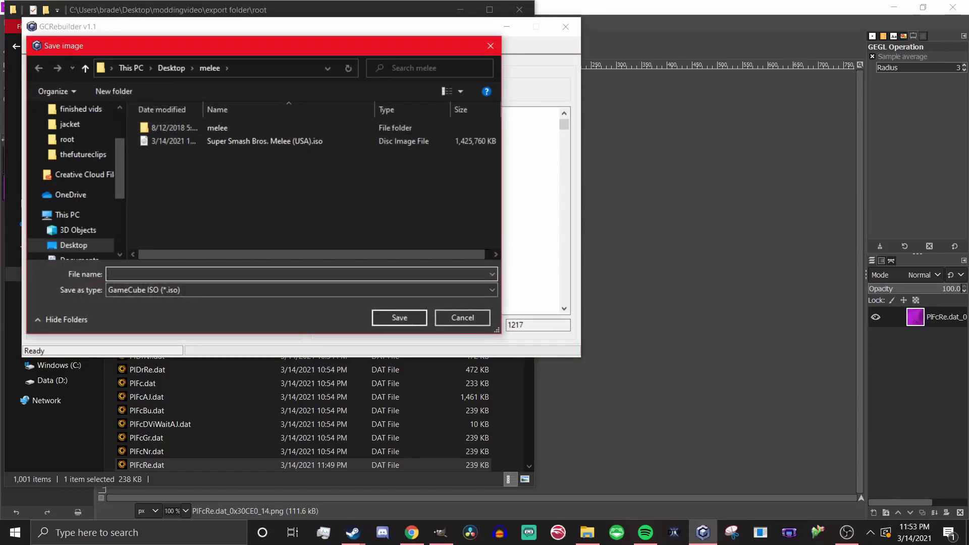
pyautogui.click(264, 141)
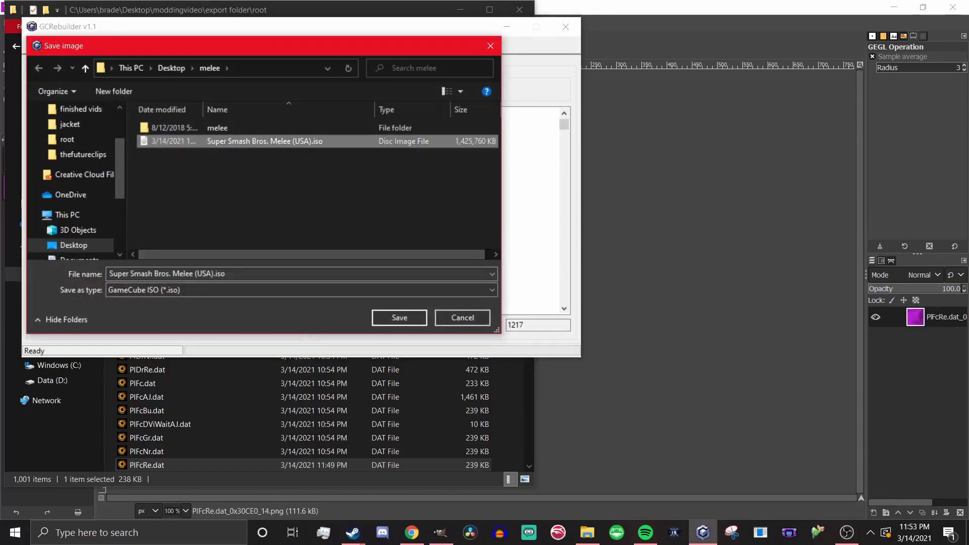
pyautogui.click(399, 318)
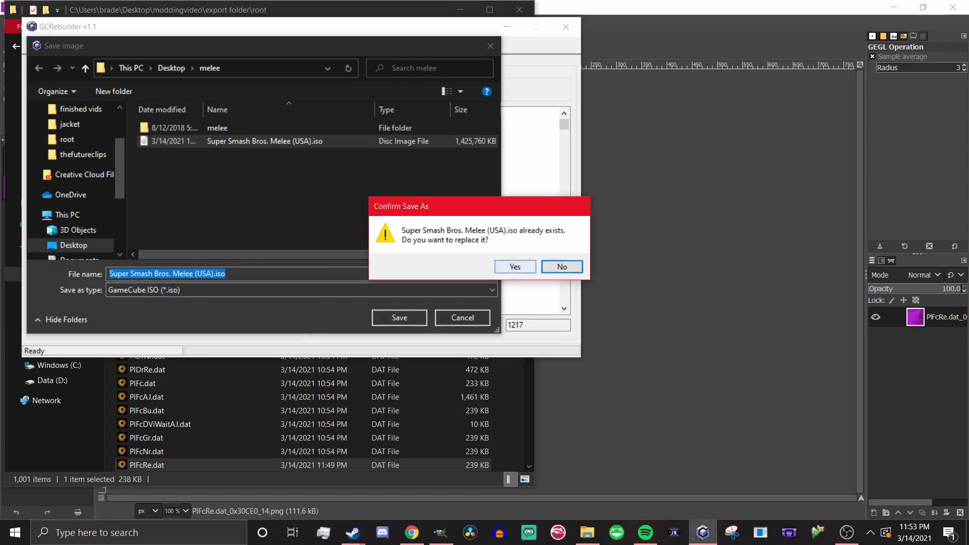
pyautogui.click(515, 266)
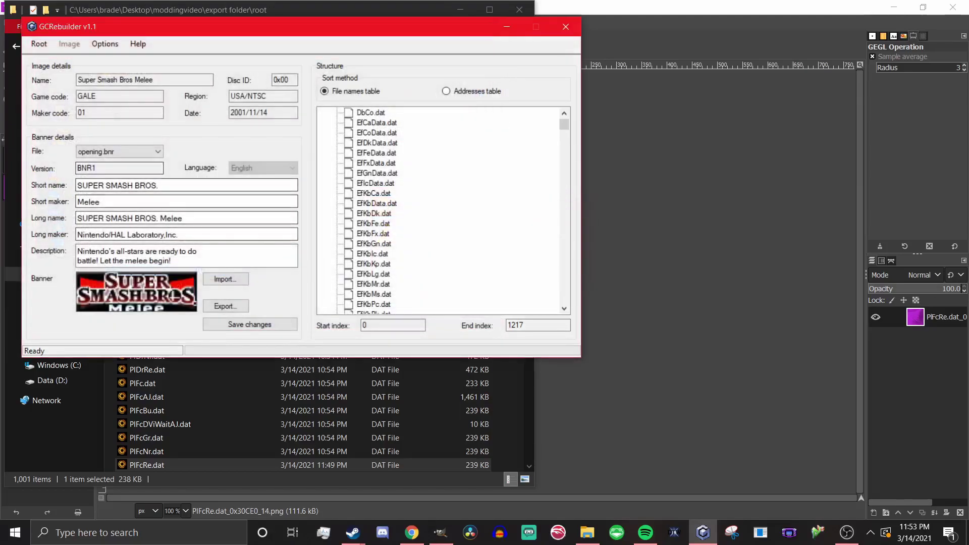
# Rebuild the game ISO from the opened root folder and dismiss the completion message.
pyautogui.click(39, 44)
pyautogui.click(45, 103)
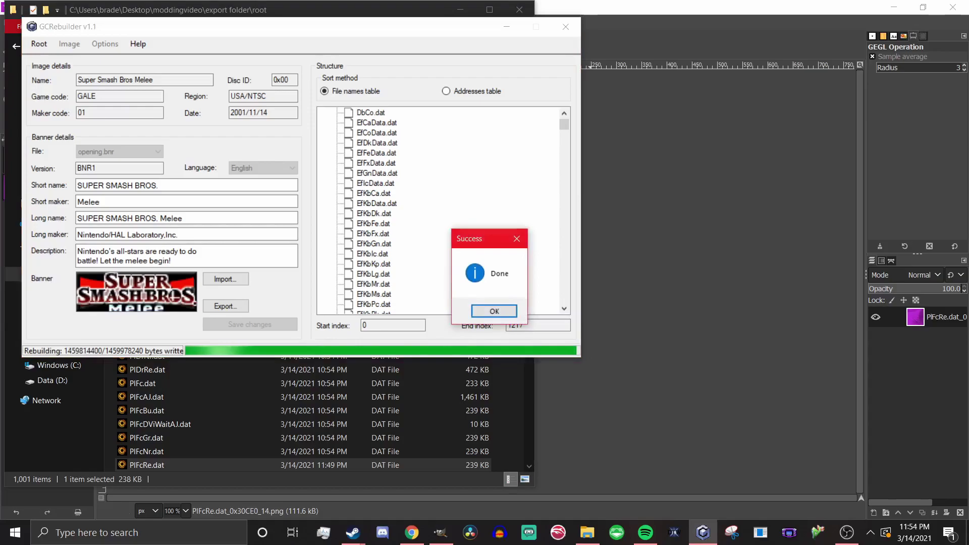
pyautogui.press('Return')
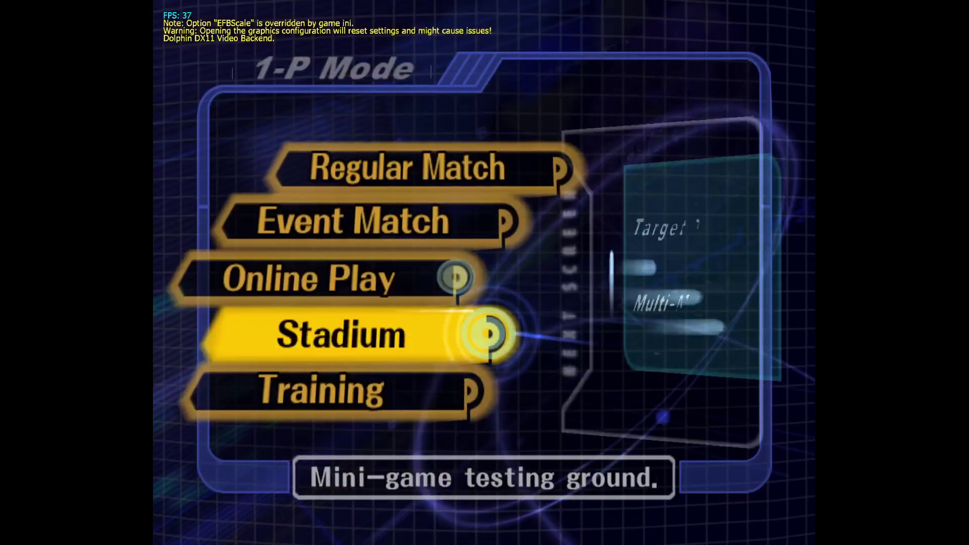
# In Dolphin, start a Training match from 1-P Mode with Falco on the Yoshi's Story stage.
pyautogui.press('Up')
pyautogui.press('Left')
pyautogui.press('x')
pyautogui.press('Return')
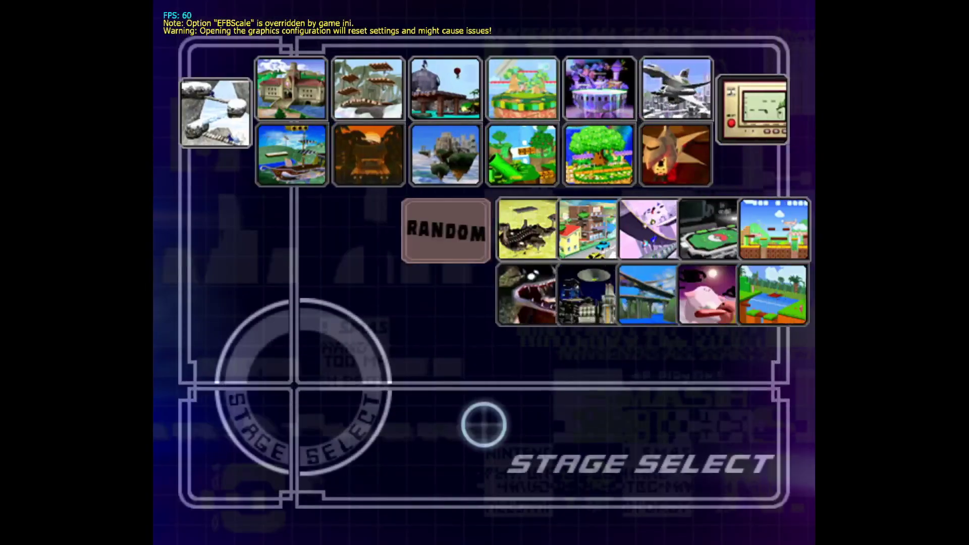
pyautogui.press('x')
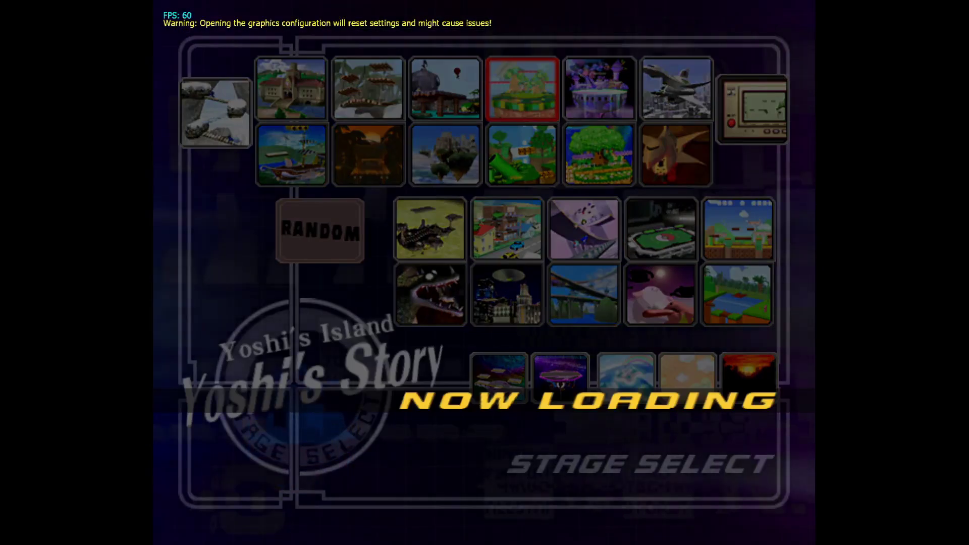
# Move, jump and attack the standing opponent with Falco to examine the recoloured jacket in the game.
pyautogui.press('Right')
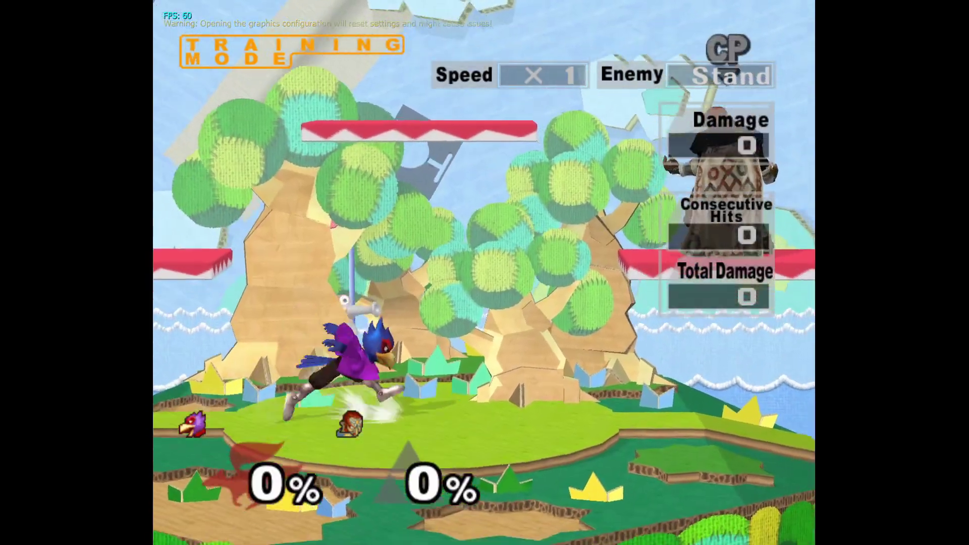
pyautogui.press('Up')
pyautogui.press('Up')
pyautogui.press('x')
pyautogui.hotkey('Down', 'z')
pyautogui.press('Up')
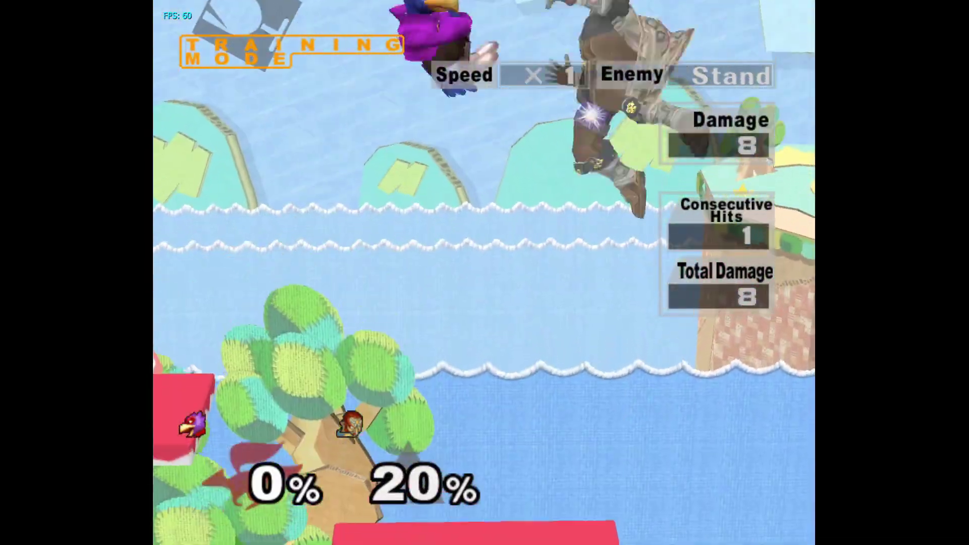